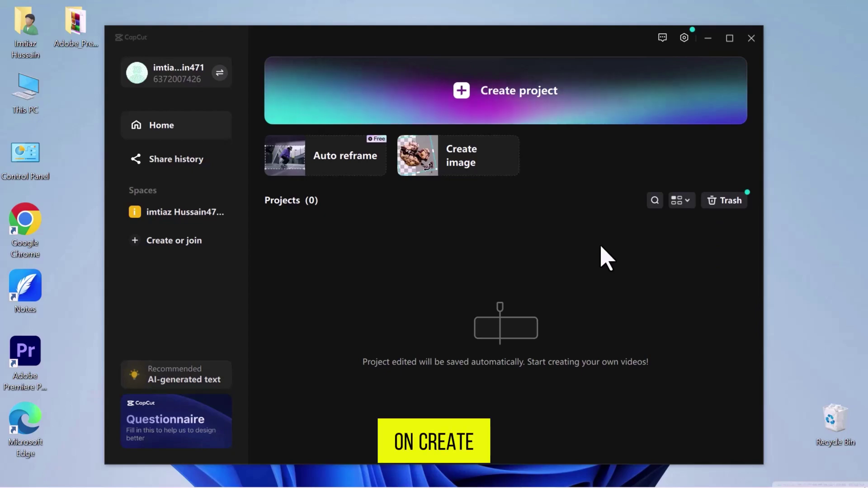
Start a new project and import the timer video from Downloads > New folder (2)
click(586, 119)
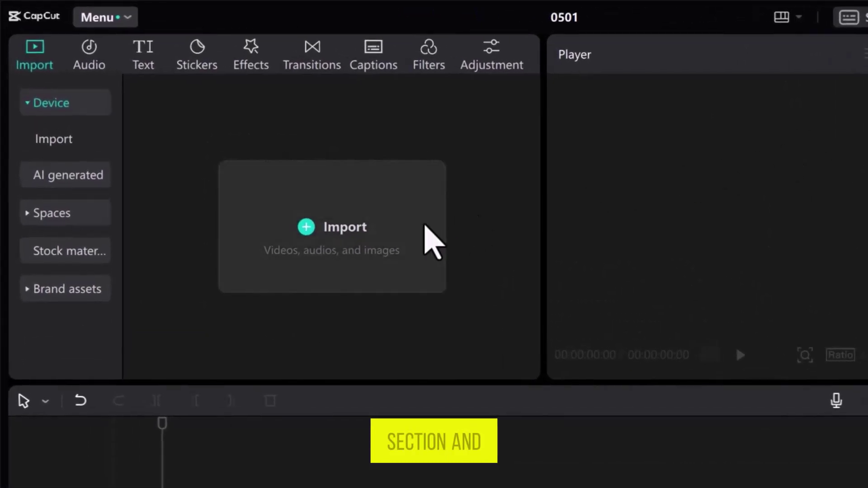
click(431, 241)
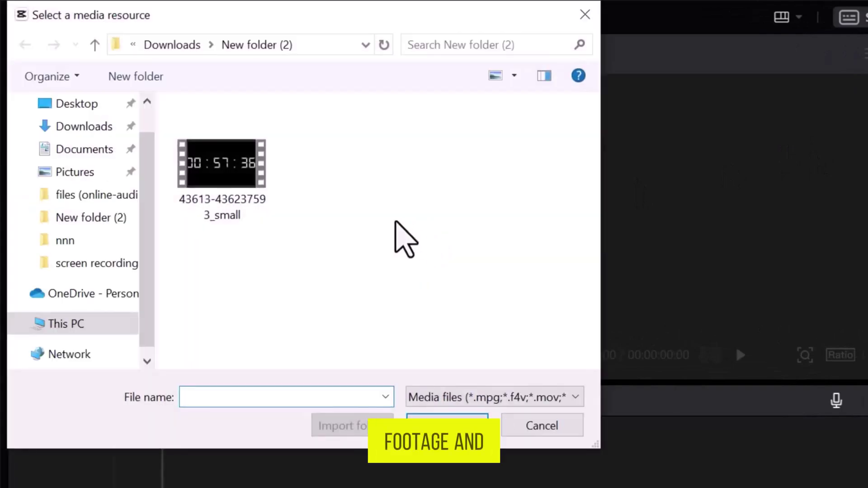
click(257, 218)
click(435, 425)
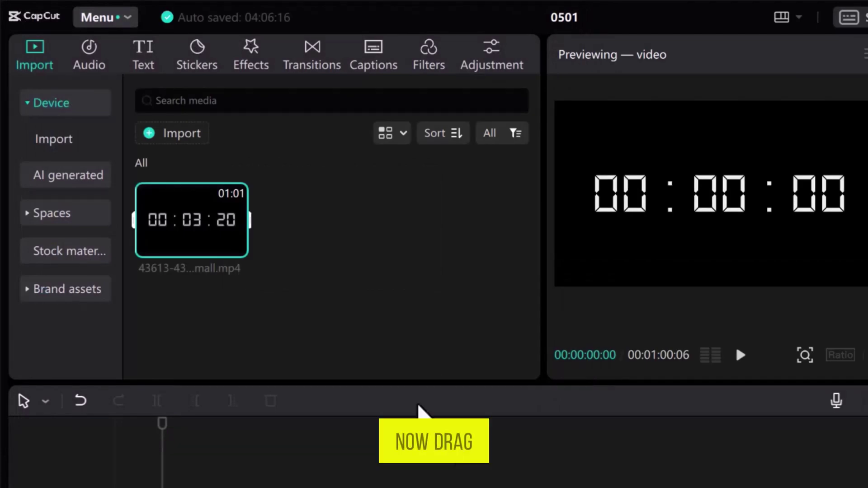
Drag the timer clip onto the main timeline track and briefly preview its playback
drag(193, 220, 175, 394)
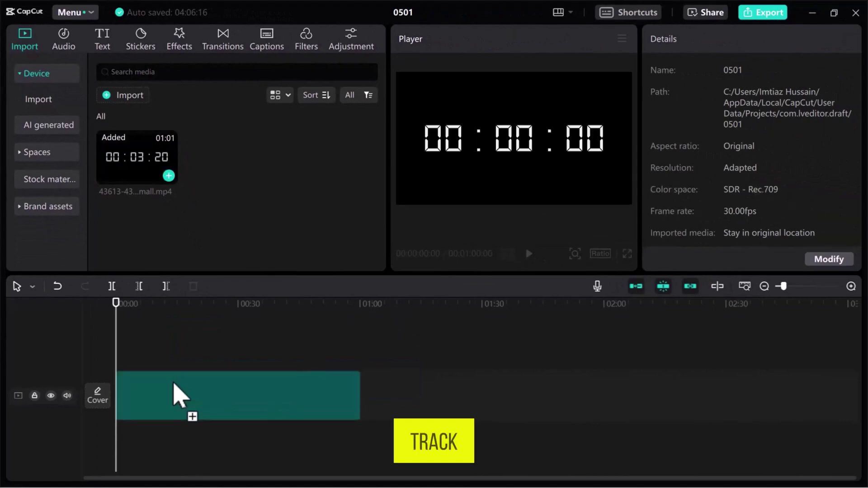
key(space)
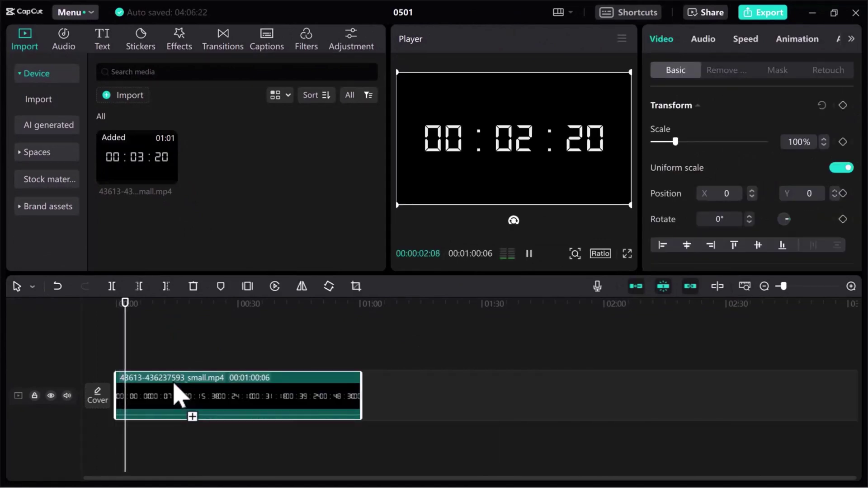
key(space)
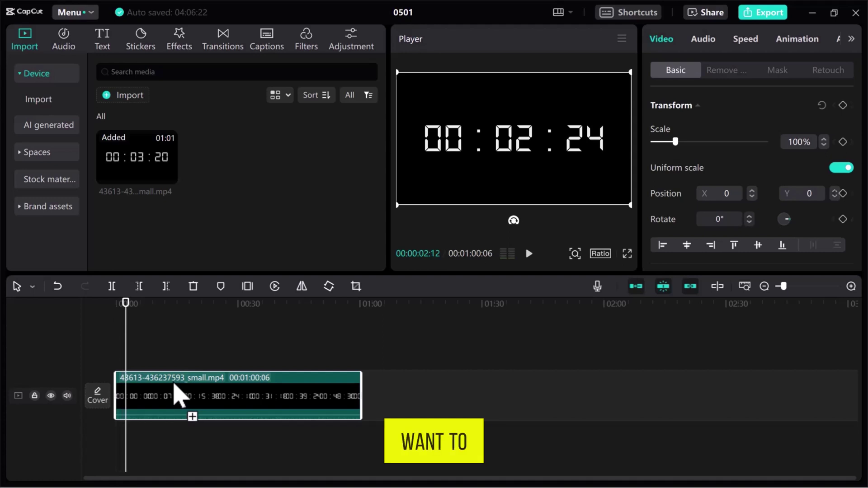
Add a freeze frame at about 00:35 and preview playback through it, zoomed in
mouse_move(125, 310)
mouse_down()
mouse_move(276, 351)
mouse_move(262, 352)
mouse_up()
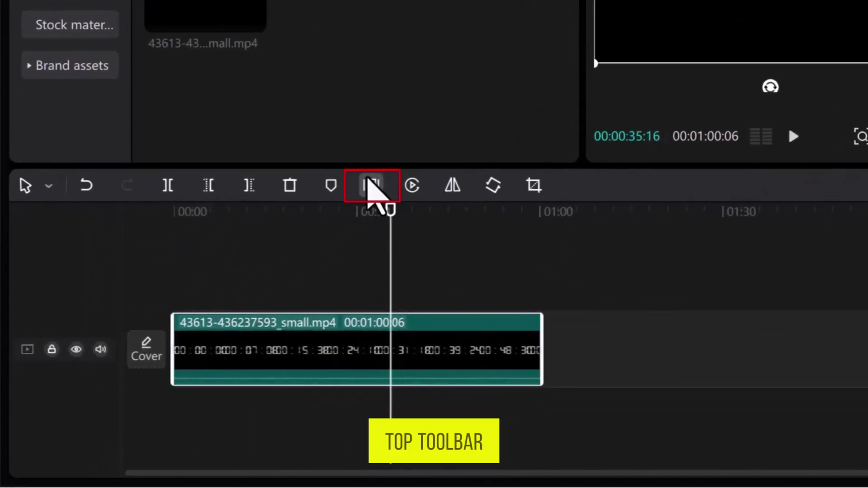
click(372, 187)
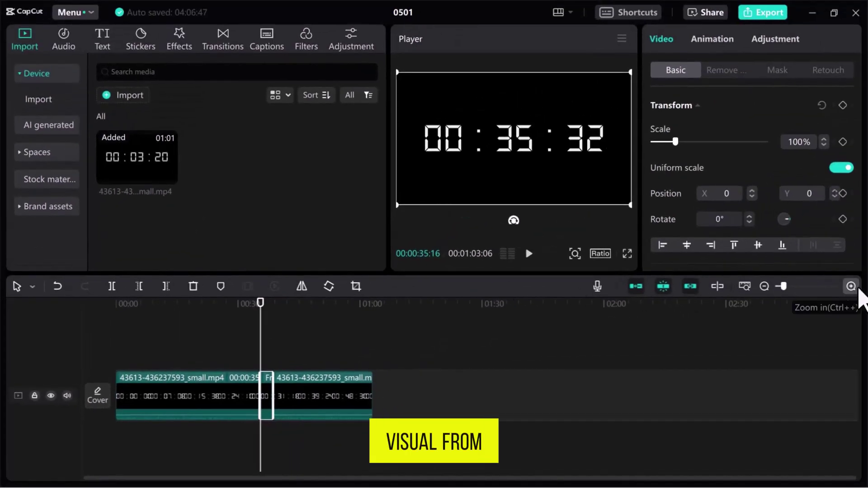
click(853, 287)
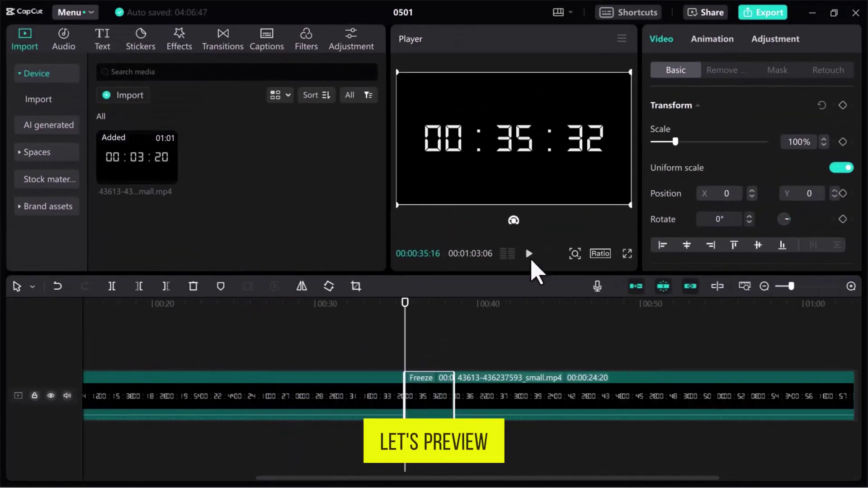
click(529, 254)
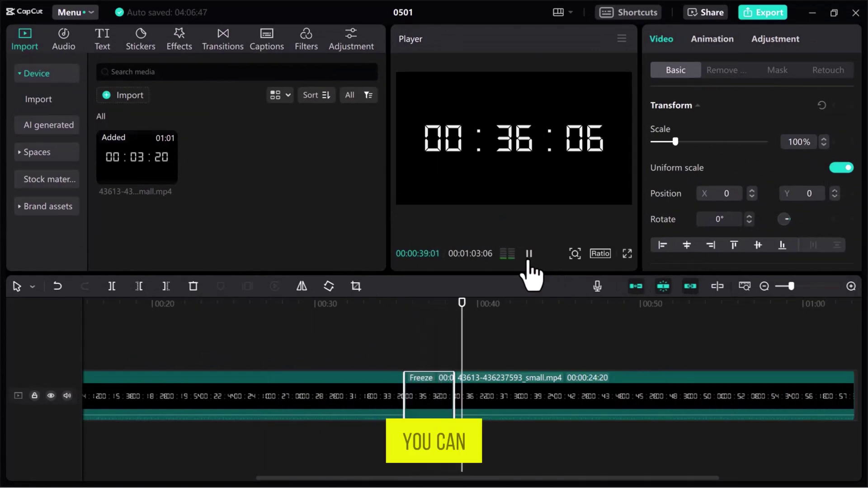
click(529, 260)
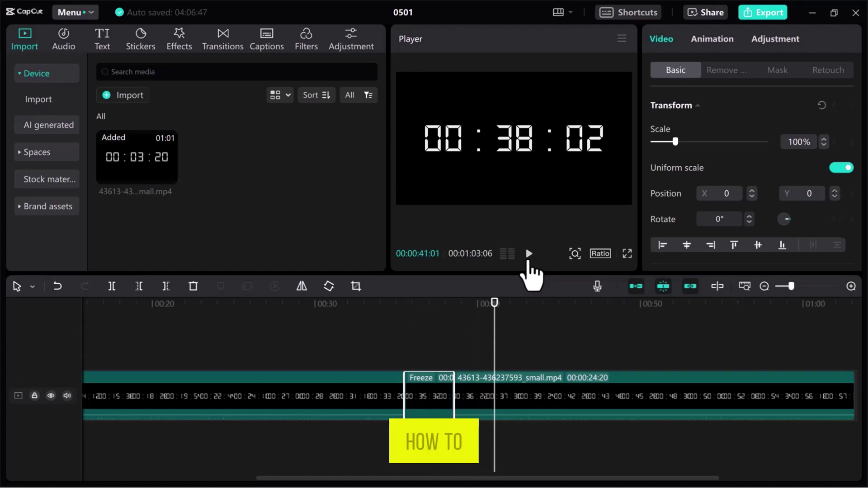
click(769, 287)
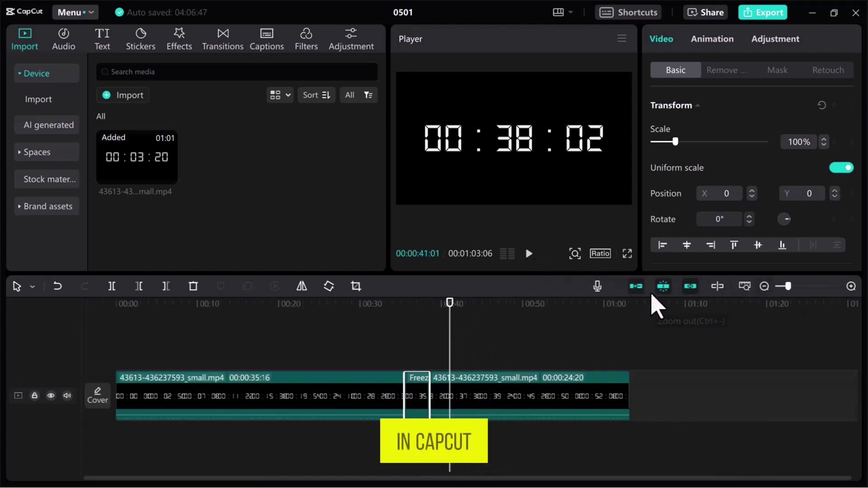
Open Export still frames from the Player menu with the playhead near 00:58
drag(451, 316, 595, 344)
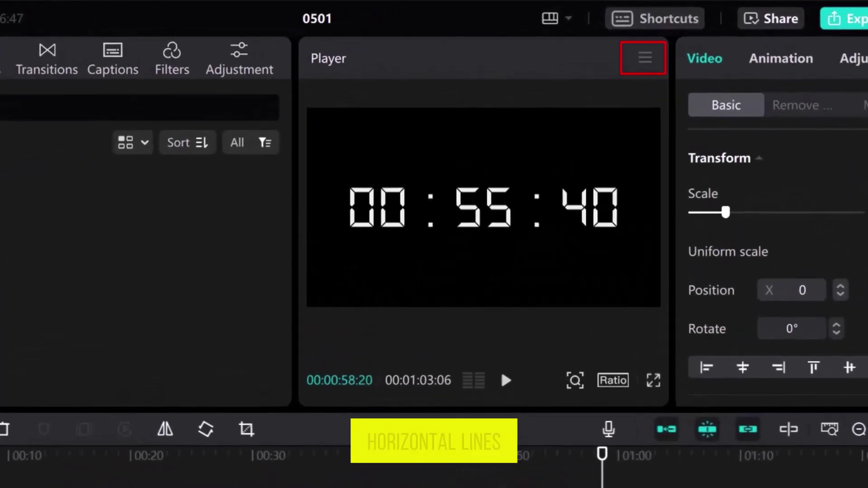
click(645, 59)
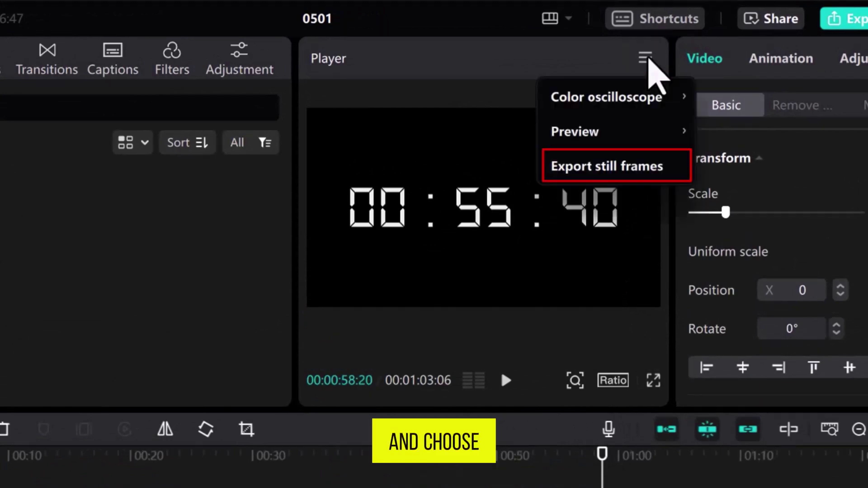
click(651, 166)
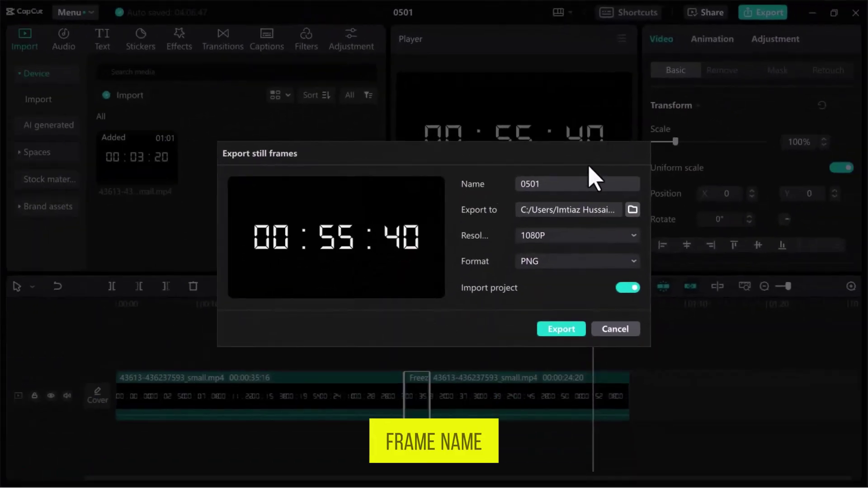
Name the still 'Export frame', set resolution to 4K and keep PNG format
double_click(579, 183)
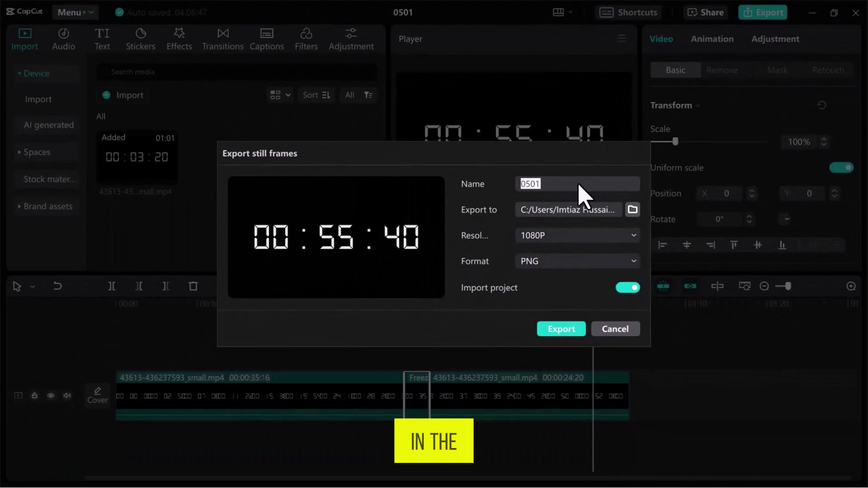
click(632, 209)
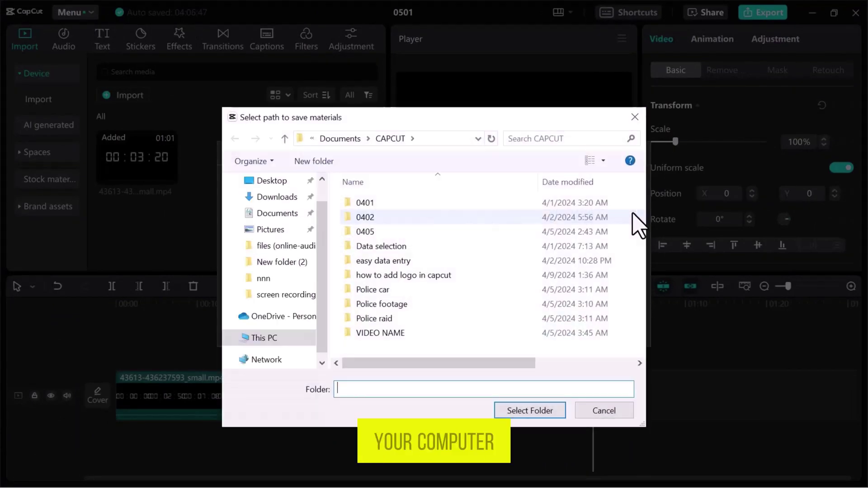
click(635, 117)
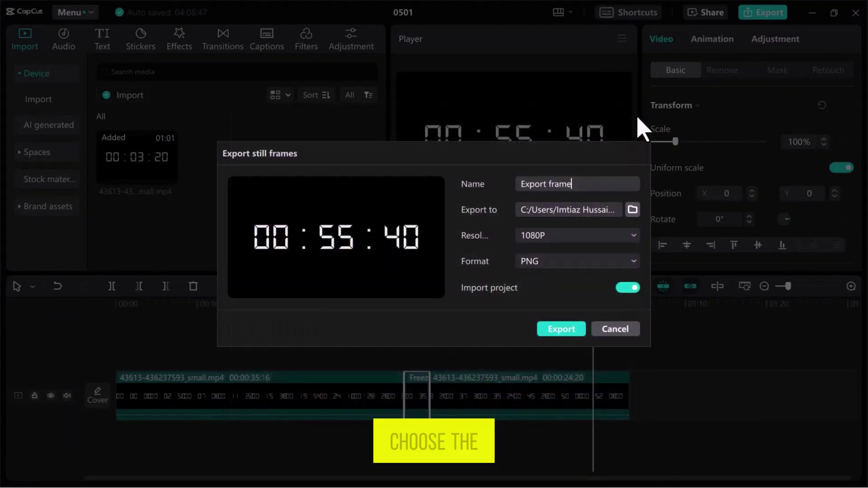
click(603, 243)
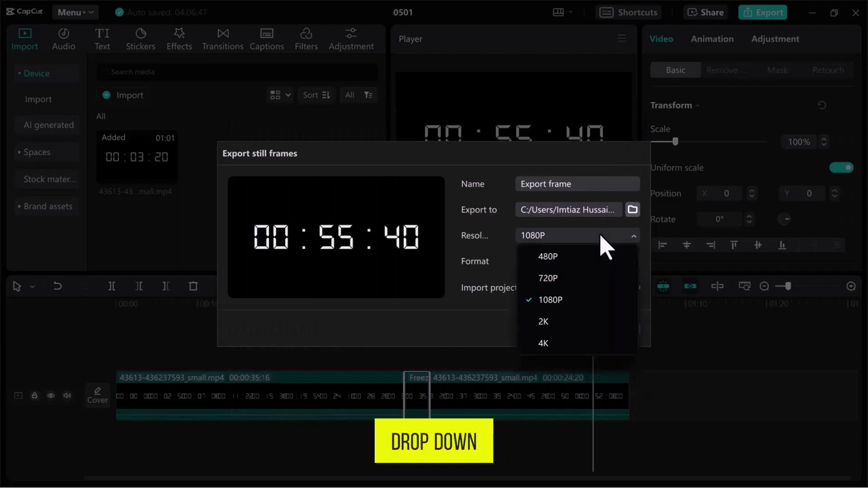
click(576, 343)
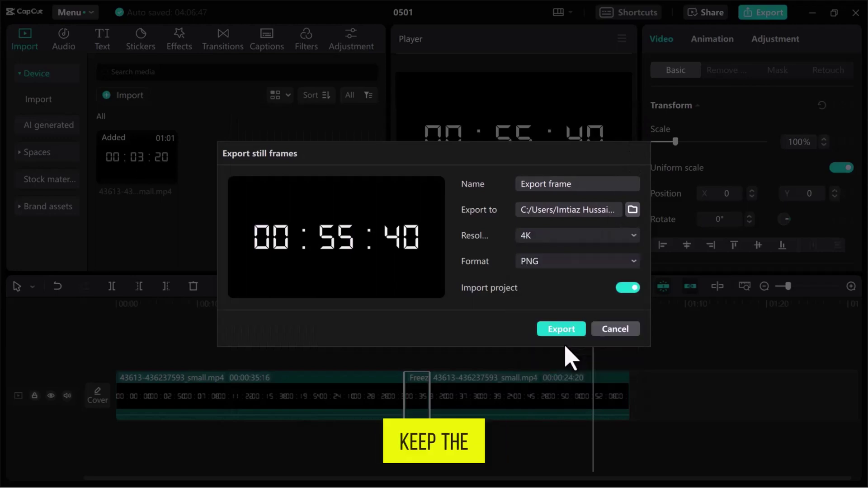
click(585, 264)
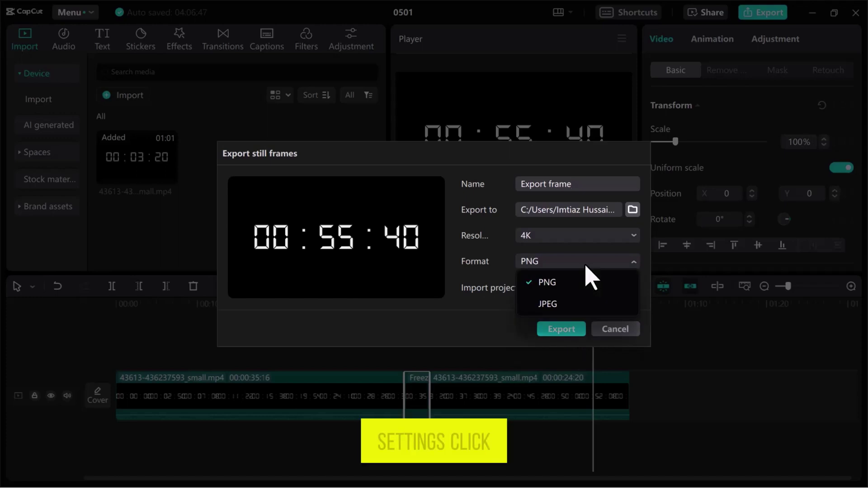
click(588, 280)
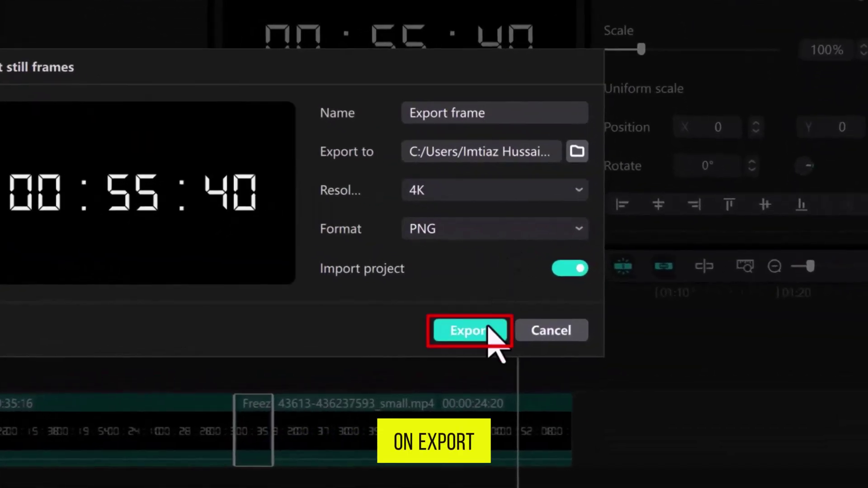
Export the 4K PNG still frame 'Export frame'
click(489, 332)
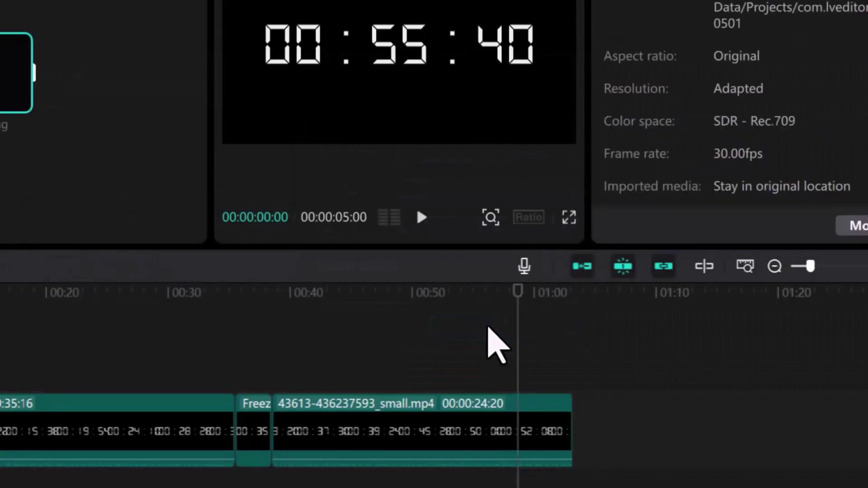